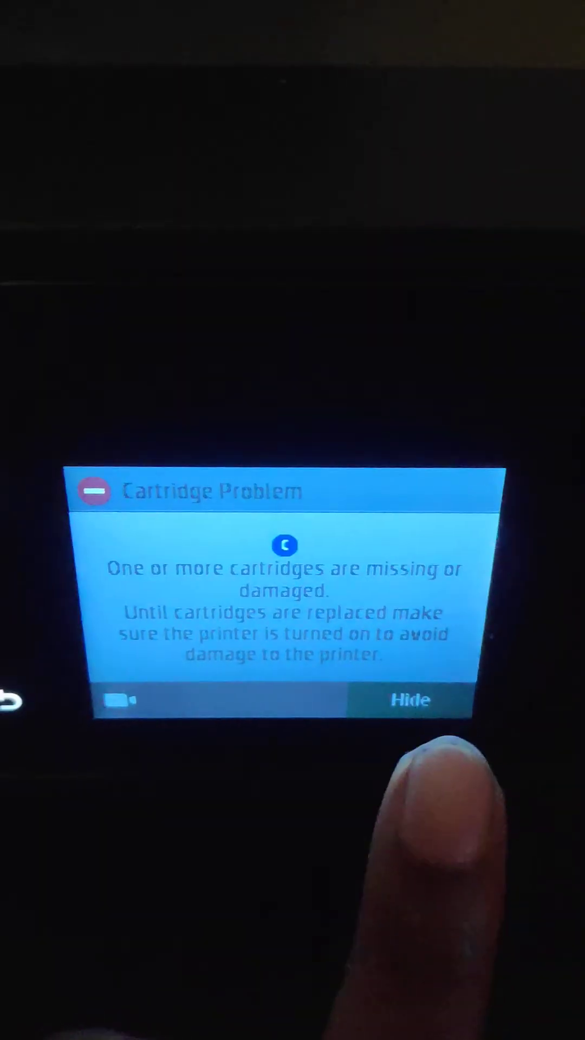
- Hide the cartridge problem warning, return to the home screen, and pull down the status dashboard
{"action": "left_click", "coordinate": [410, 700]}
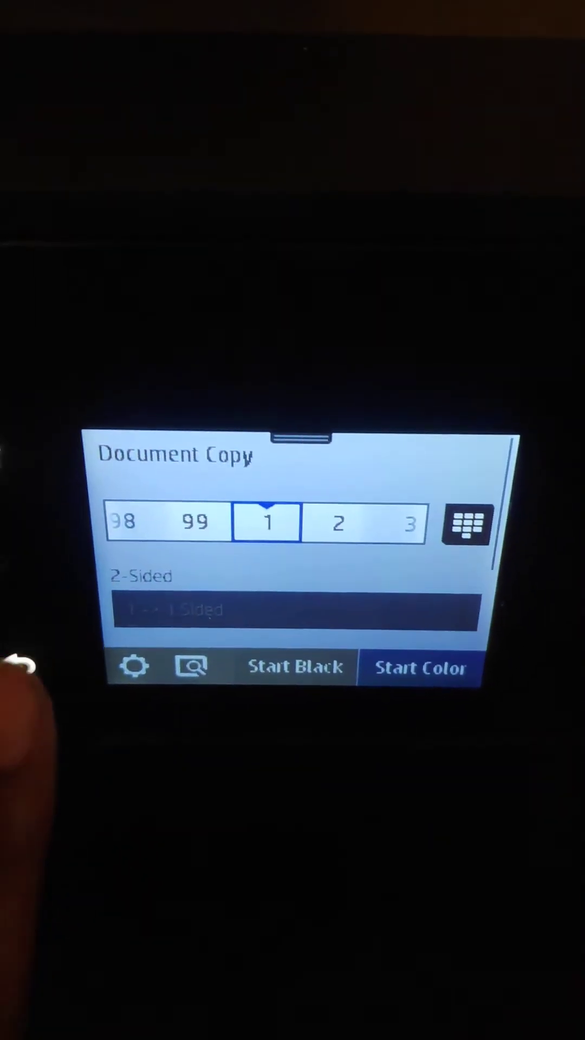
{"action": "left_click", "coordinate": [20, 667]}
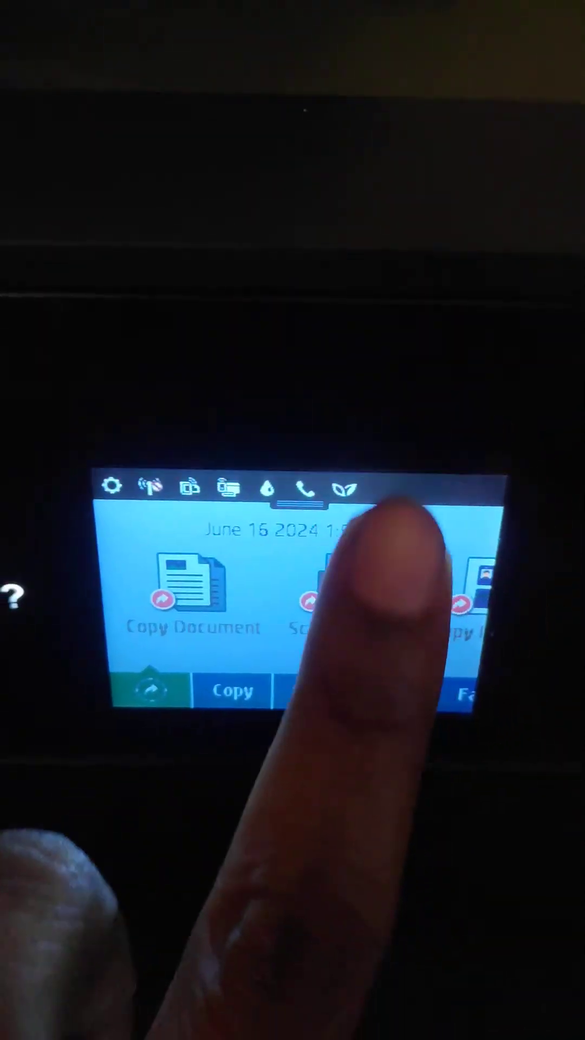
{"action": "left_click_drag", "start_coordinate": [390, 504], "coordinate": [390, 667]}
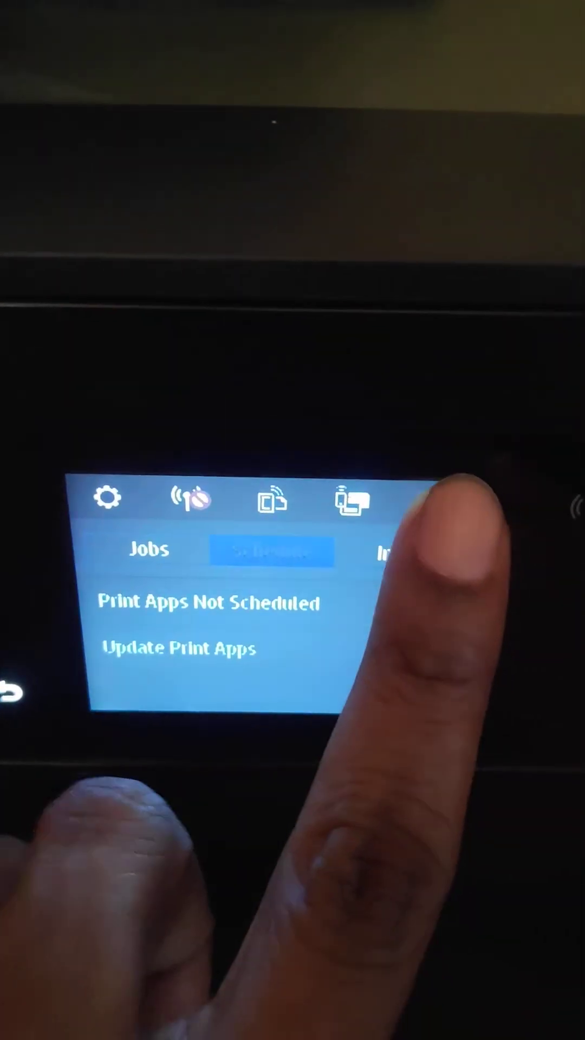